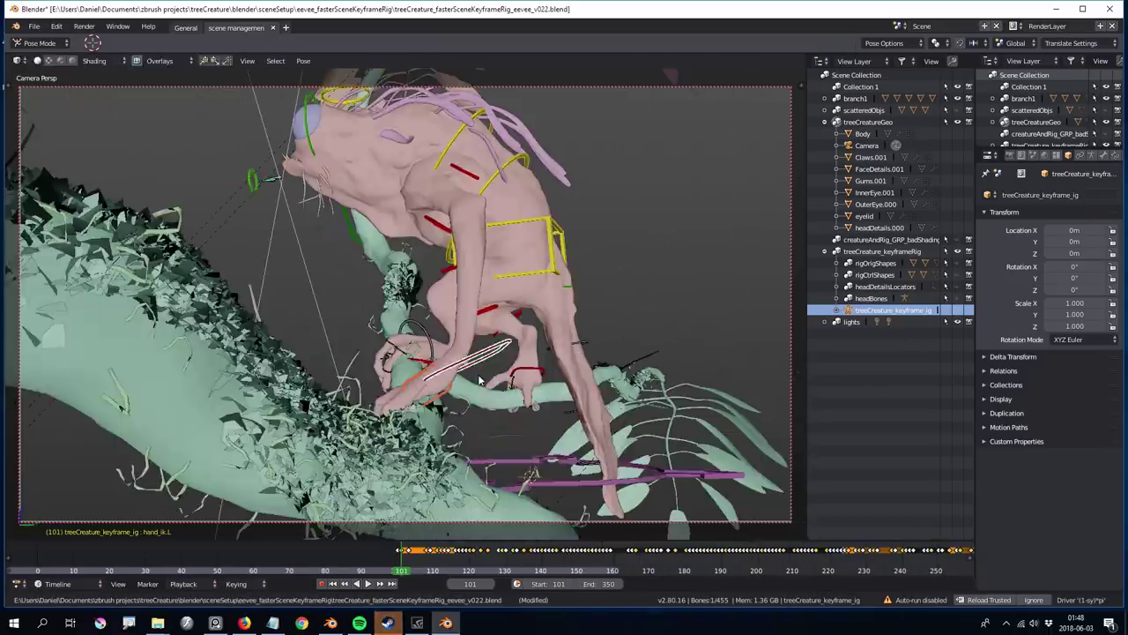
Step: Rotate the hand_ik.L bone to a new angle
middle_click_drag(480, 379, 526, 458)
key("r")
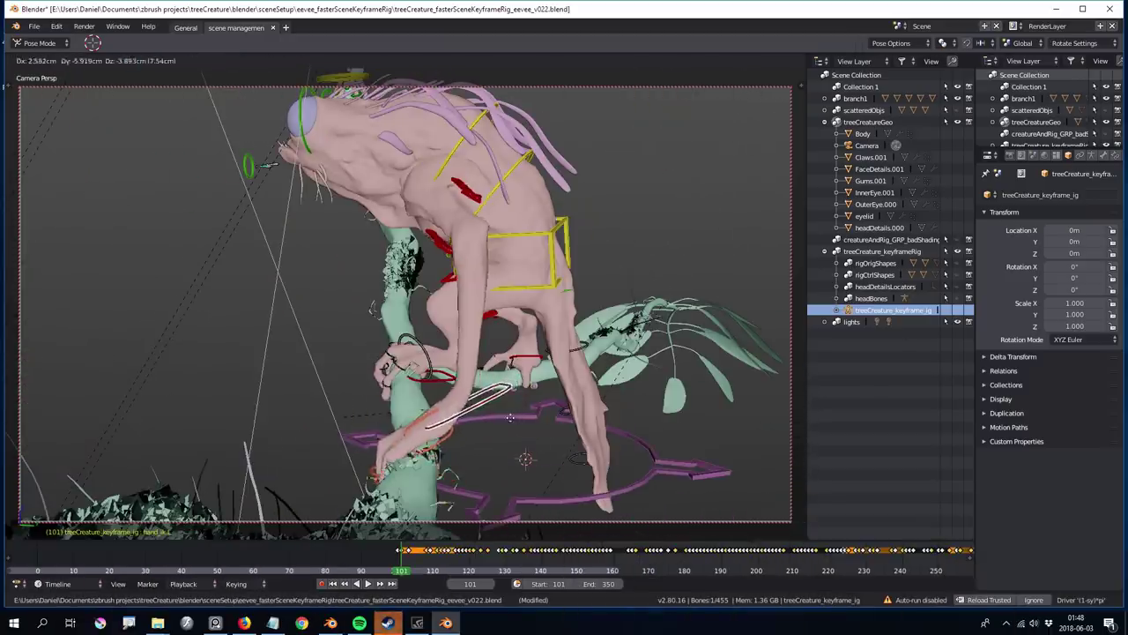
mouse_move(509, 417)
middle_mouse_down()
mouse_move(476, 431)
mouse_move(529, 264)
mouse_move(577, 235)
middle_mouse_up()
Step: Select the torso control and start a grab, then cancel it so the pose is unchanged
left_click(494, 211)
key("g")
right_click(540, 229)
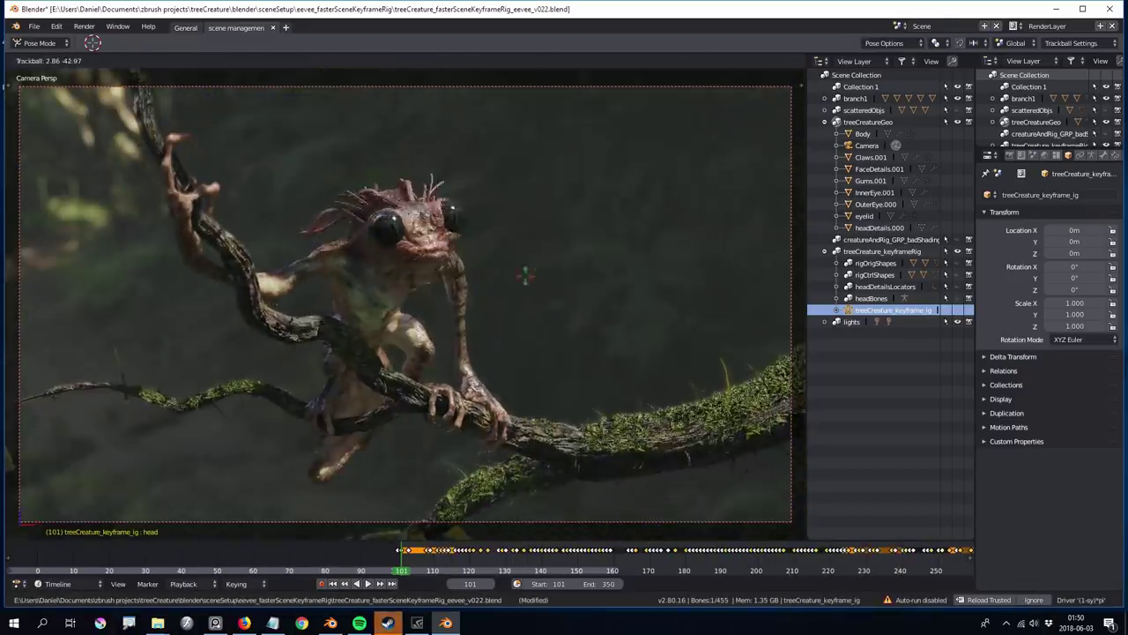
Step: Commit the control rotation and reposition the control, undoing back to the full camera framing
left_click(602, 453)
key("g")
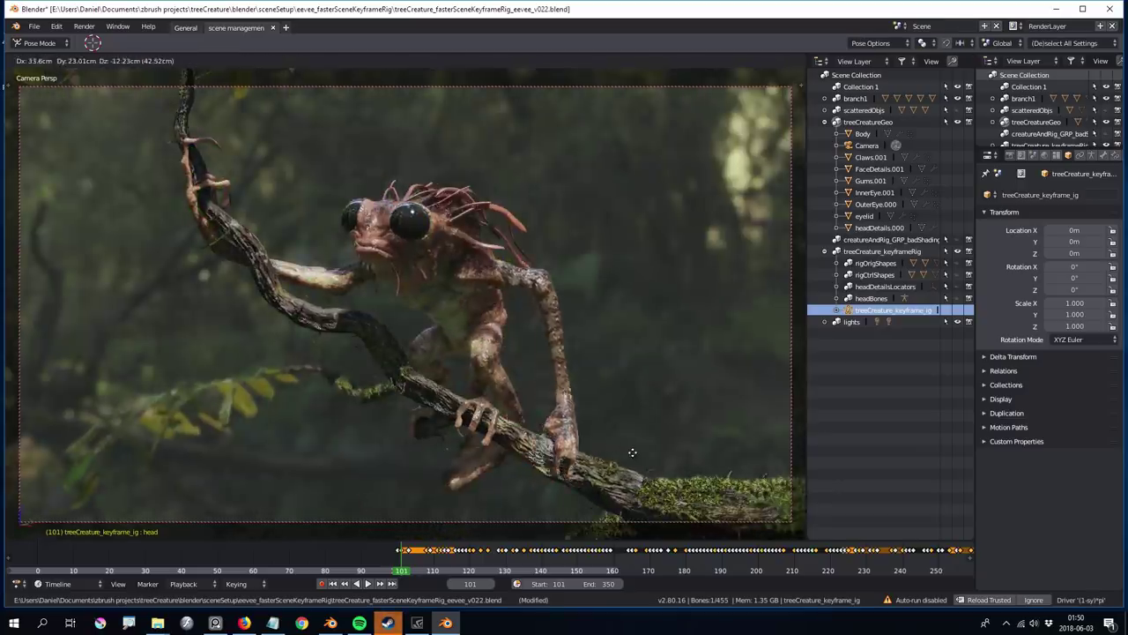
left_click(519, 426)
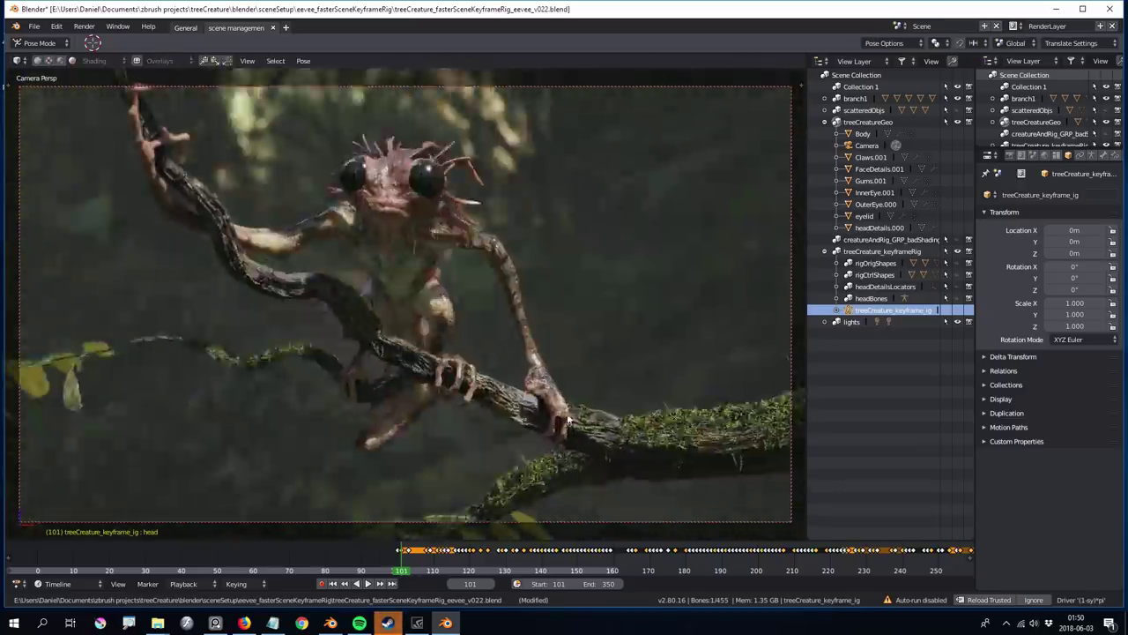
left_click(413, 324)
key("ctrl+z")
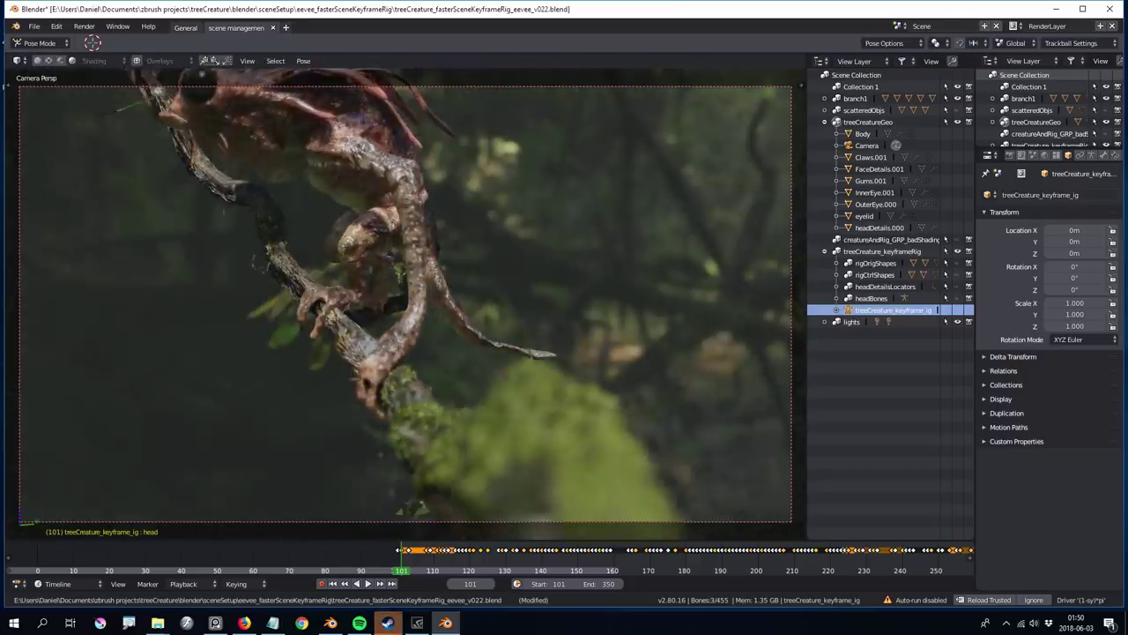
key("Escape")
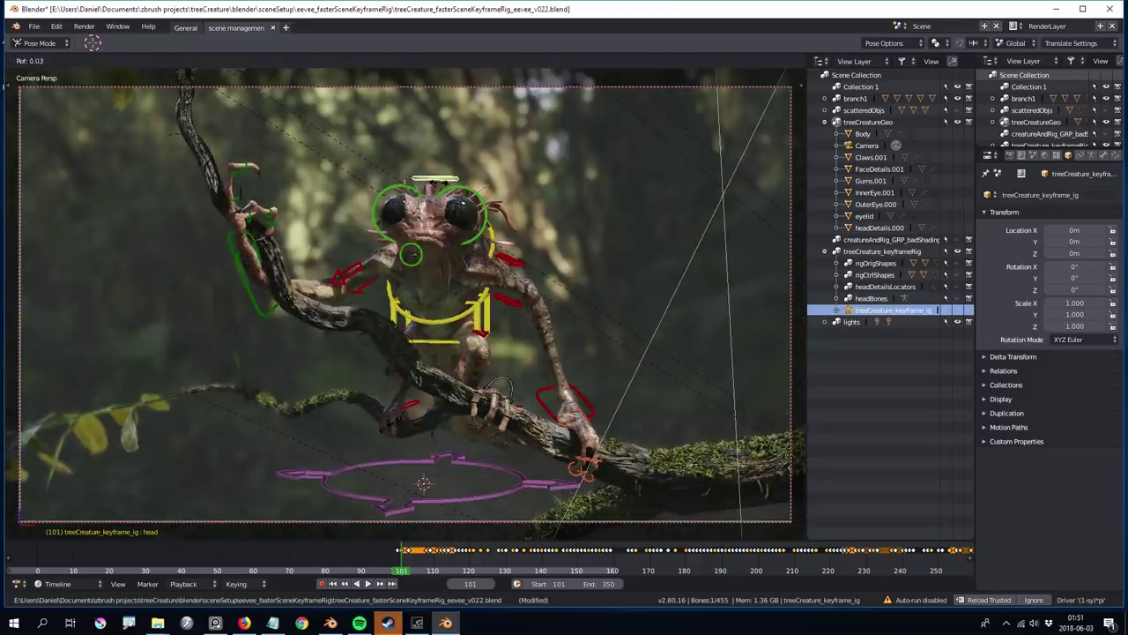
Step: Move another control and the creature to new positions, deselecting all bones
left_click(487, 200)
key("g")
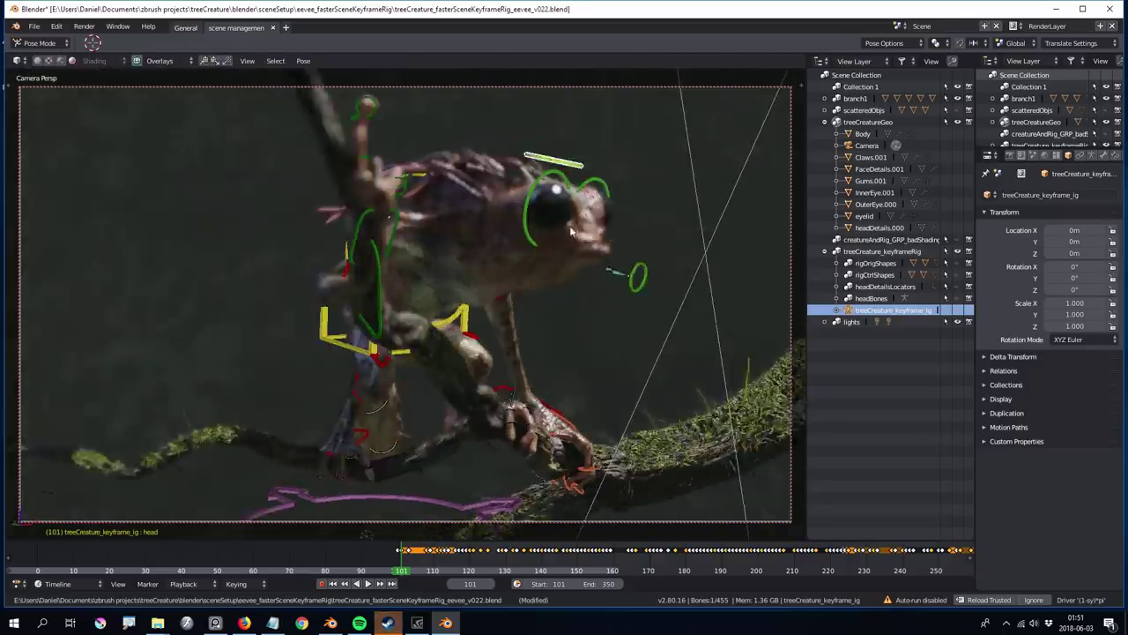
left_click(591, 298)
key("alt+a")
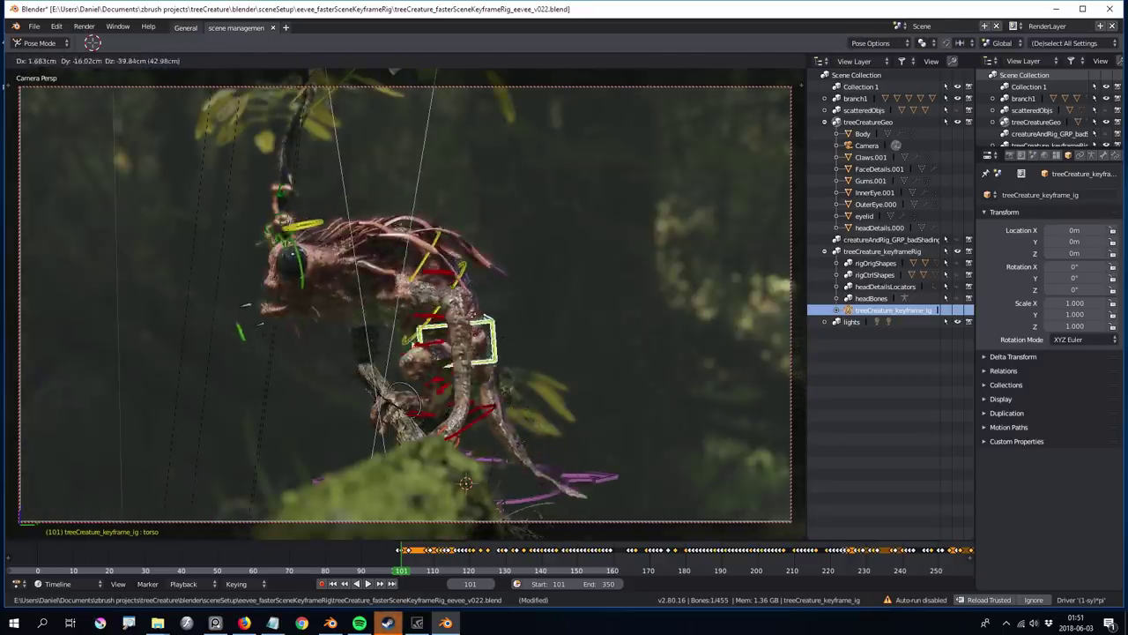
left_click(521, 327)
left_click(548, 309)
mouse_move(548, 308)
middle_mouse_down()
mouse_move(554, 260)
mouse_move(544, 294)
middle_mouse_up()
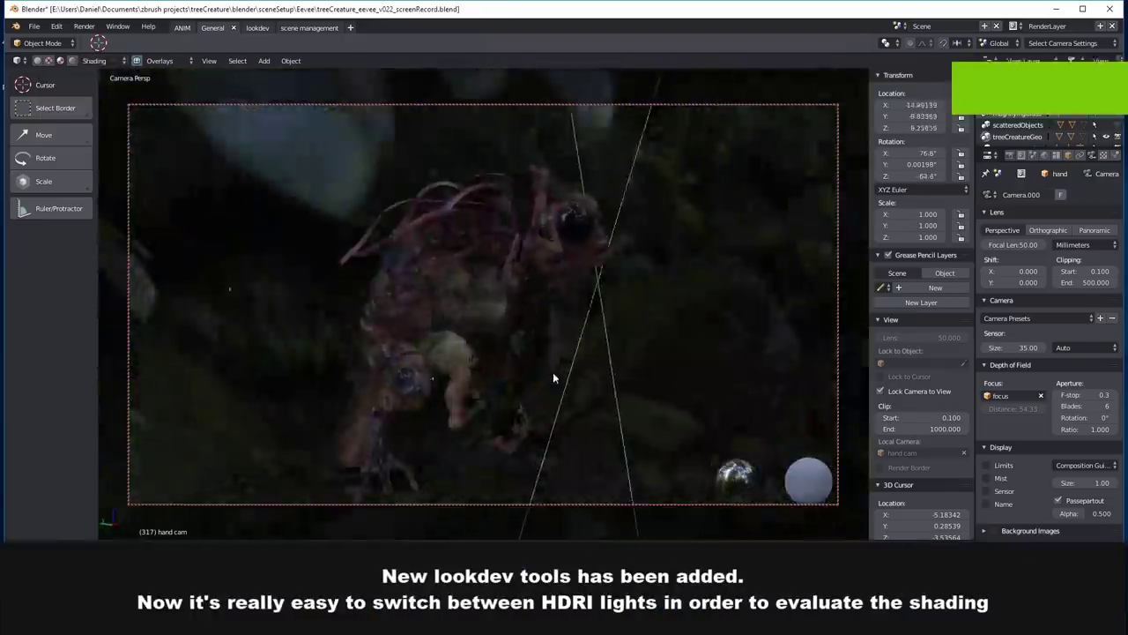
Step: Preview the creature under a brighter studio HDRI and rotate that studio lighting around it
middle_click_drag(553, 372, 388, 357)
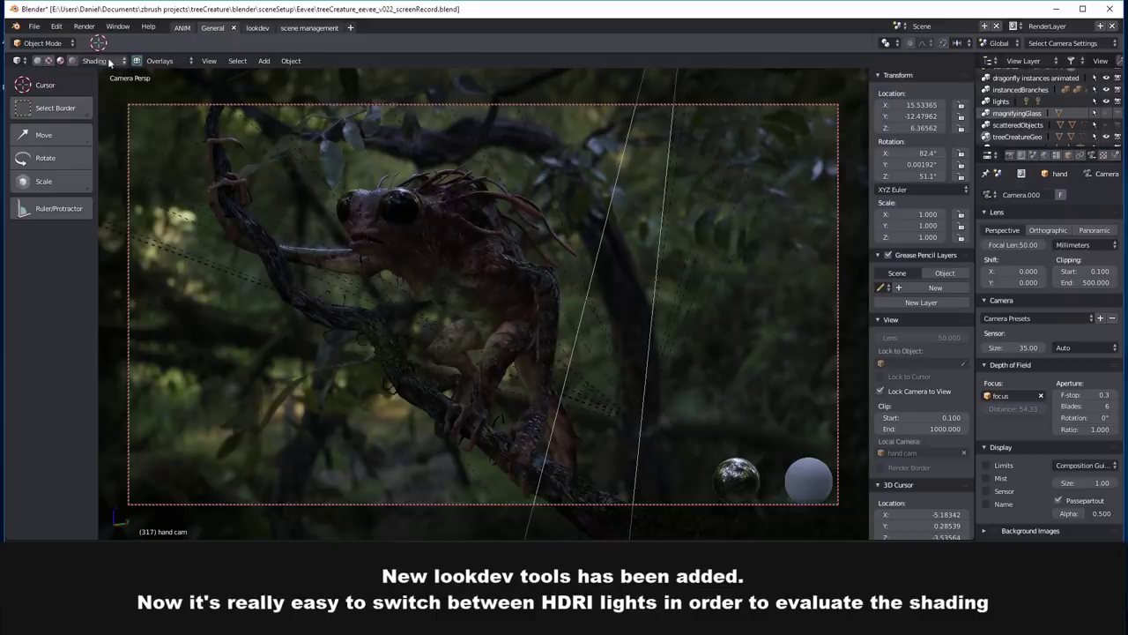
left_click(144, 182)
middle_click_drag(501, 362, 461, 369)
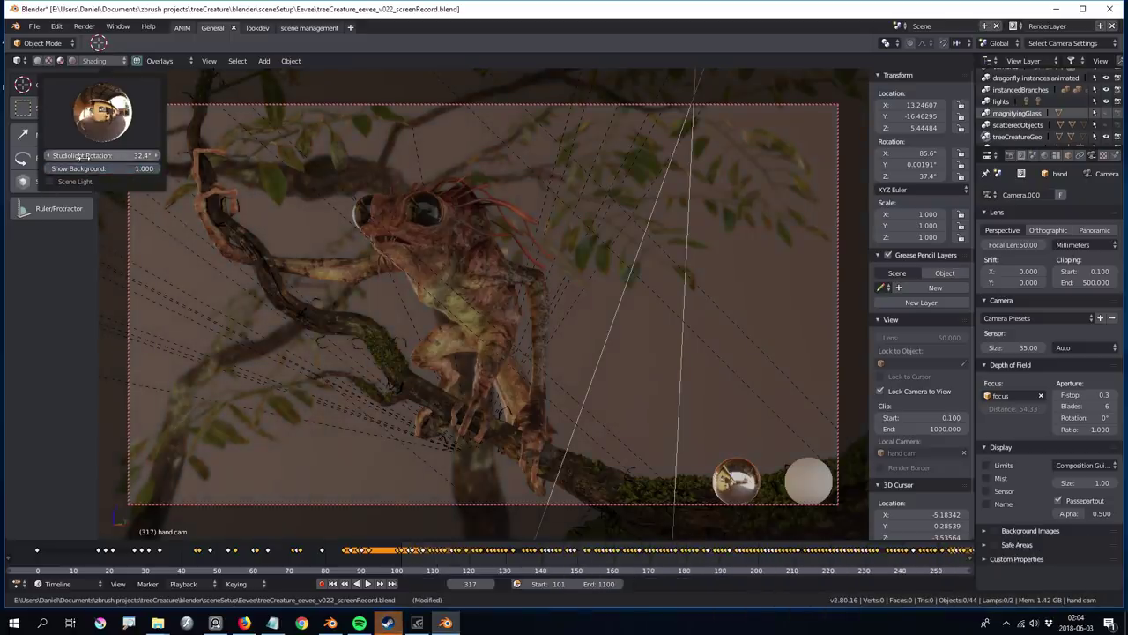
left_click_drag(84, 157, 236, 216)
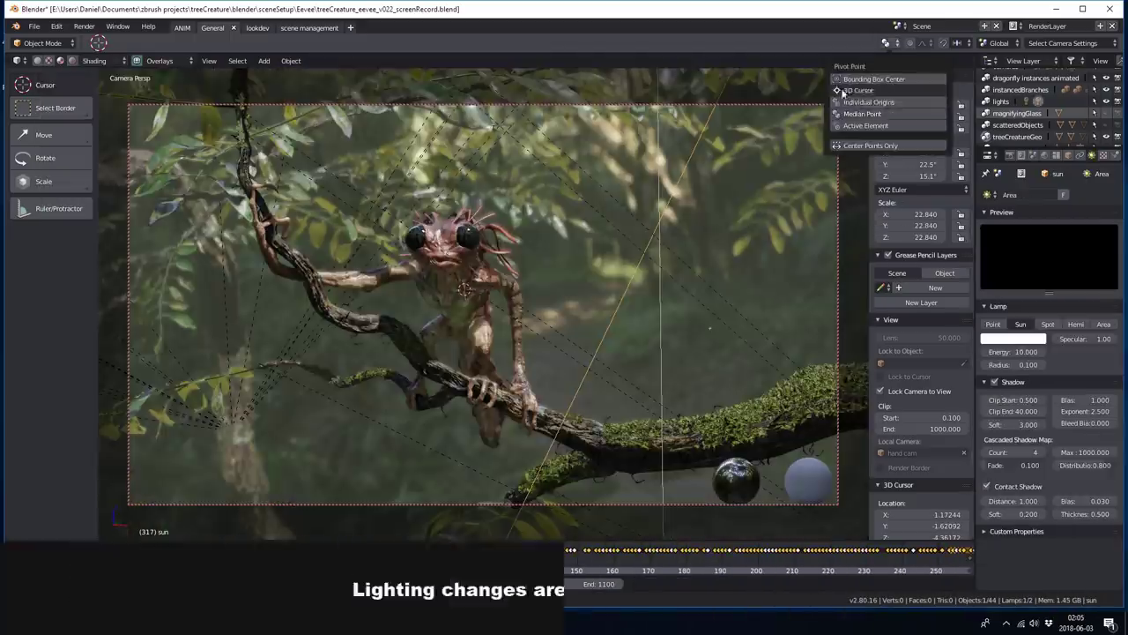
Step: Rotate the sun lamp with axis and trackball rotation to 13.9°, 22.5°, 15.1°
left_click(857, 90)
key("r")
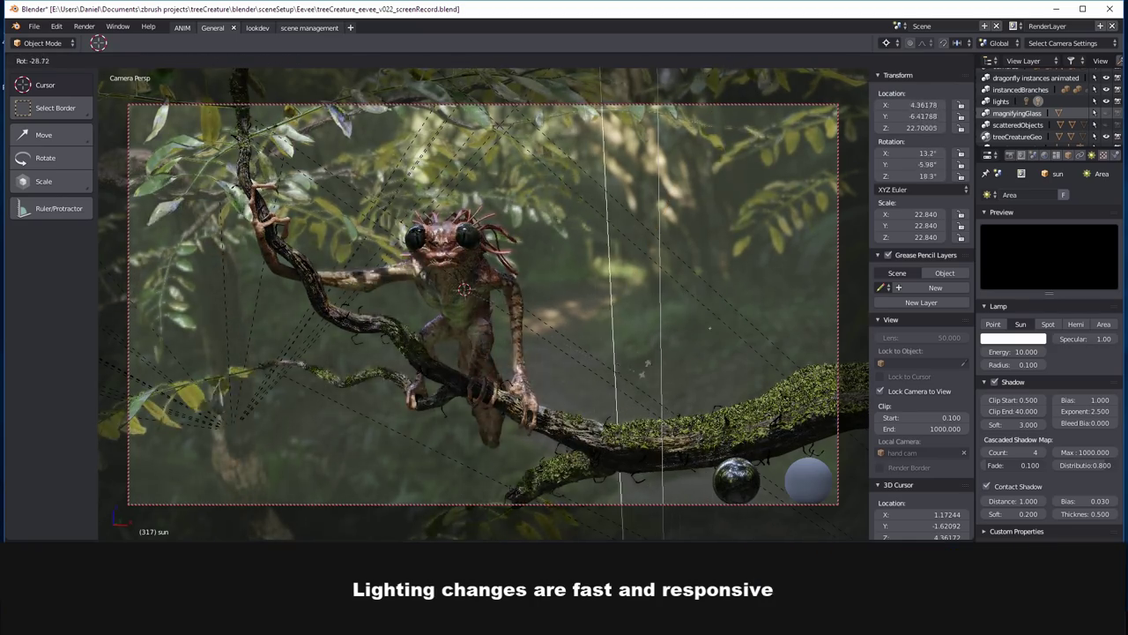
key("r")
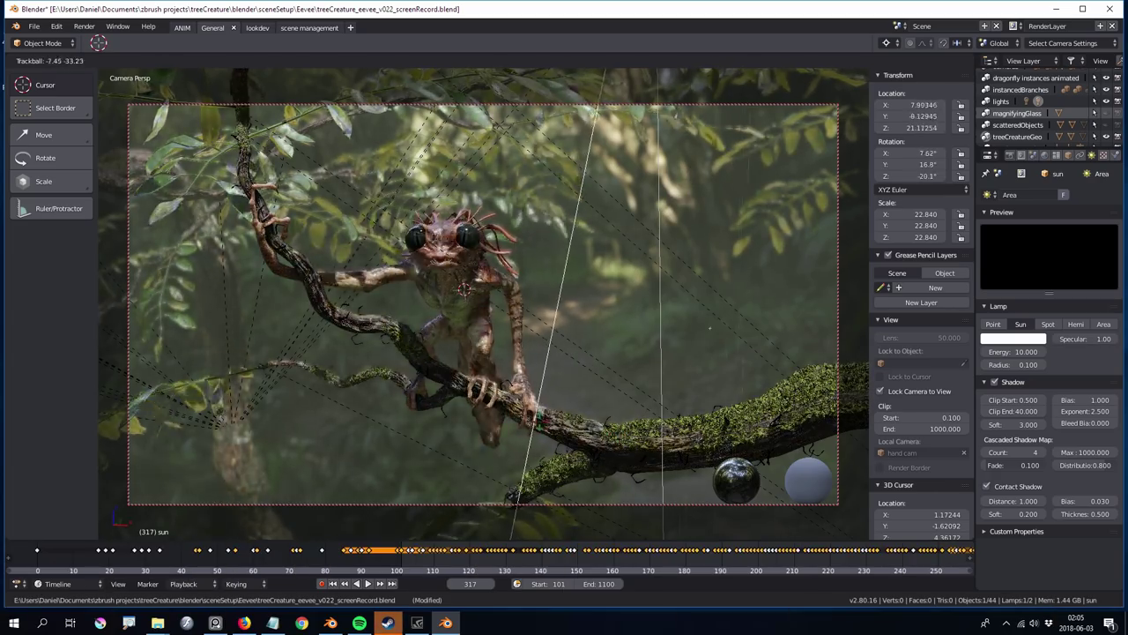
key("r")
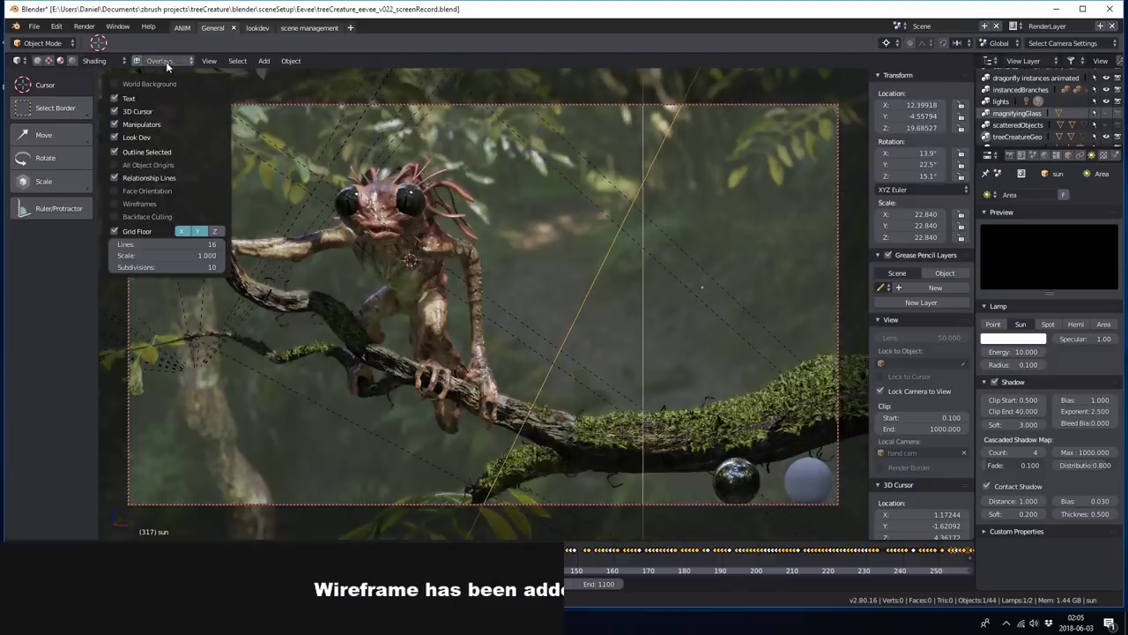
Step: Enable the Wireframes overlay and orbit to inspect the creature's mesh topology
left_click(115, 204)
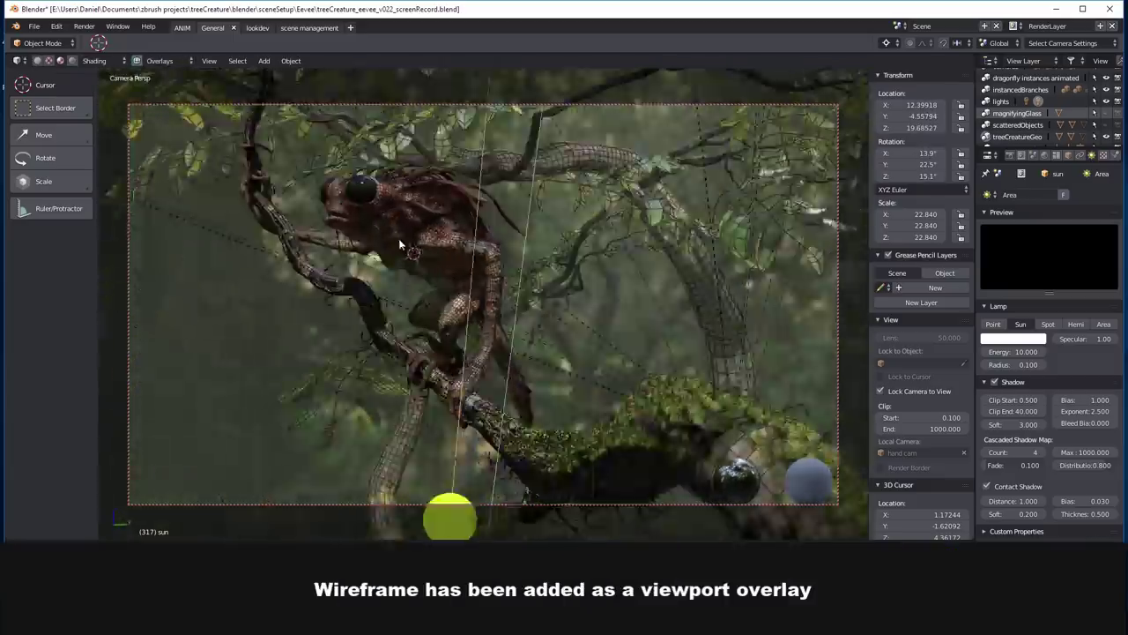
mouse_move(398, 238)
middle_mouse_down()
mouse_move(536, 208)
mouse_move(321, 221)
middle_mouse_up()
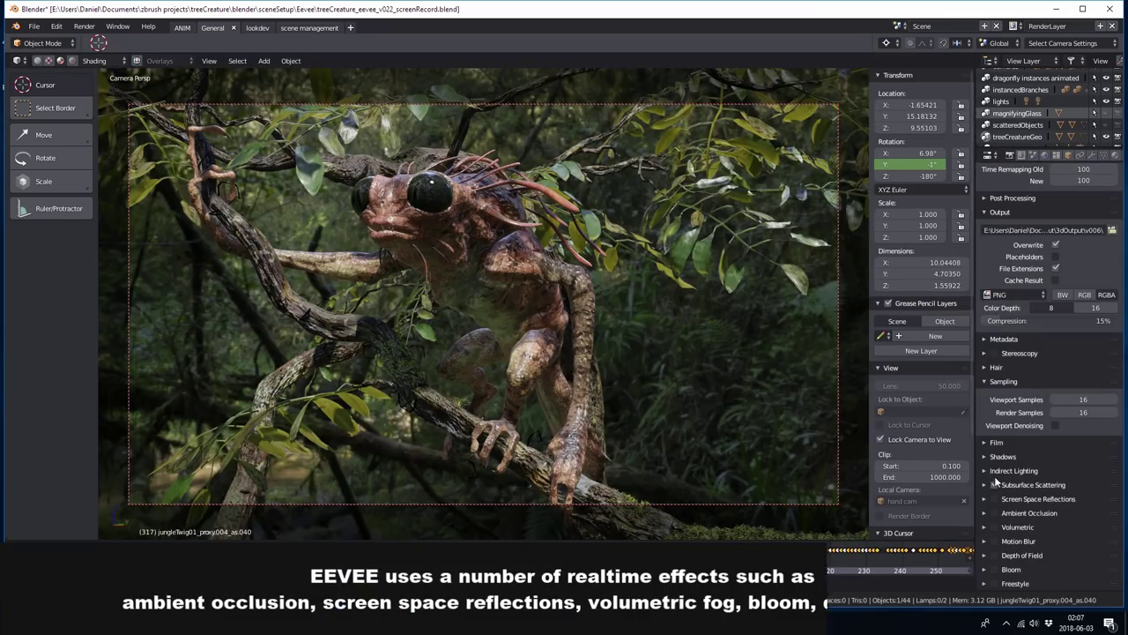
Step: Expand Subsurface Scattering and turn on Ambient Occlusion and Volumetrics in Render properties
left_click(984, 485)
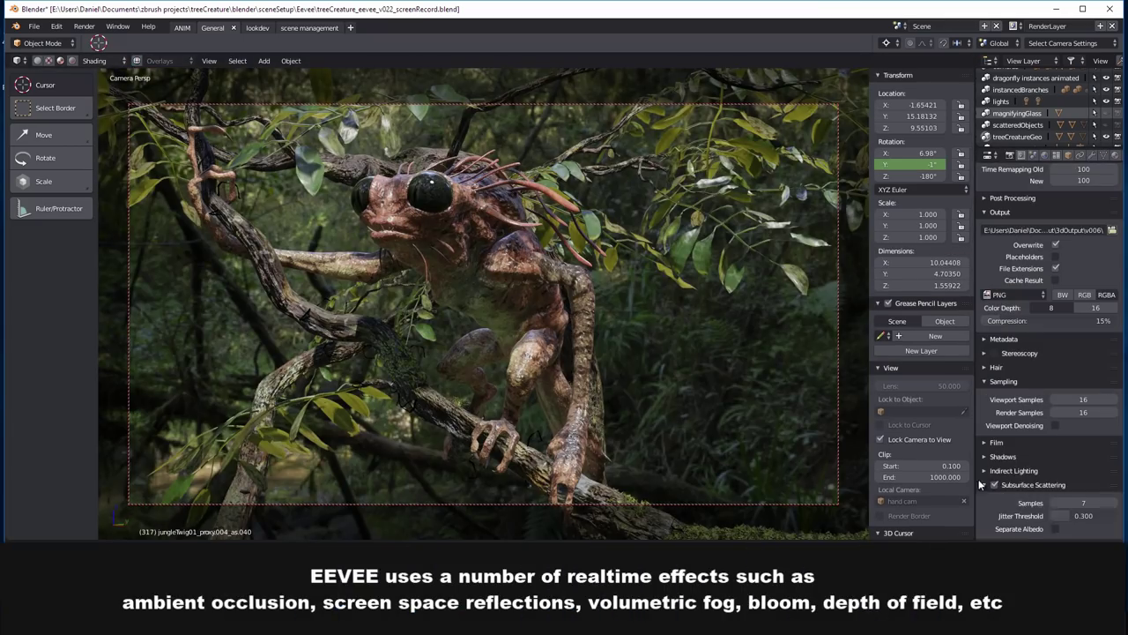
left_click(996, 513)
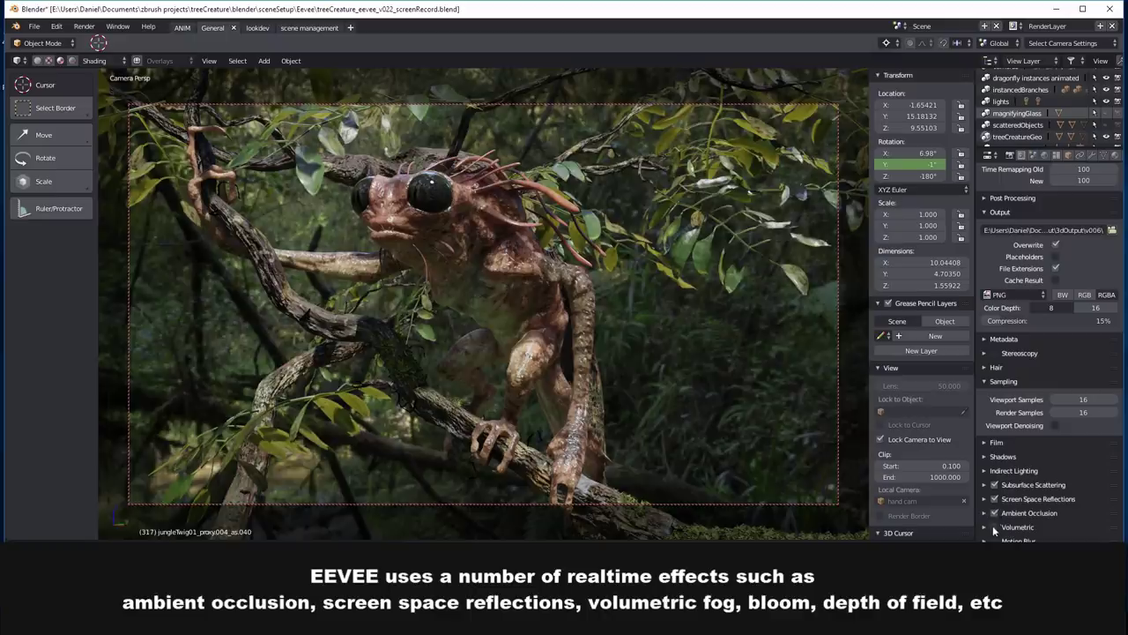
left_click(994, 526)
left_click(983, 527)
Step: Raise Volumetric Light Clamping to brighten the fog and enable Depth of Field
scroll(1057, 396, "down", 5)
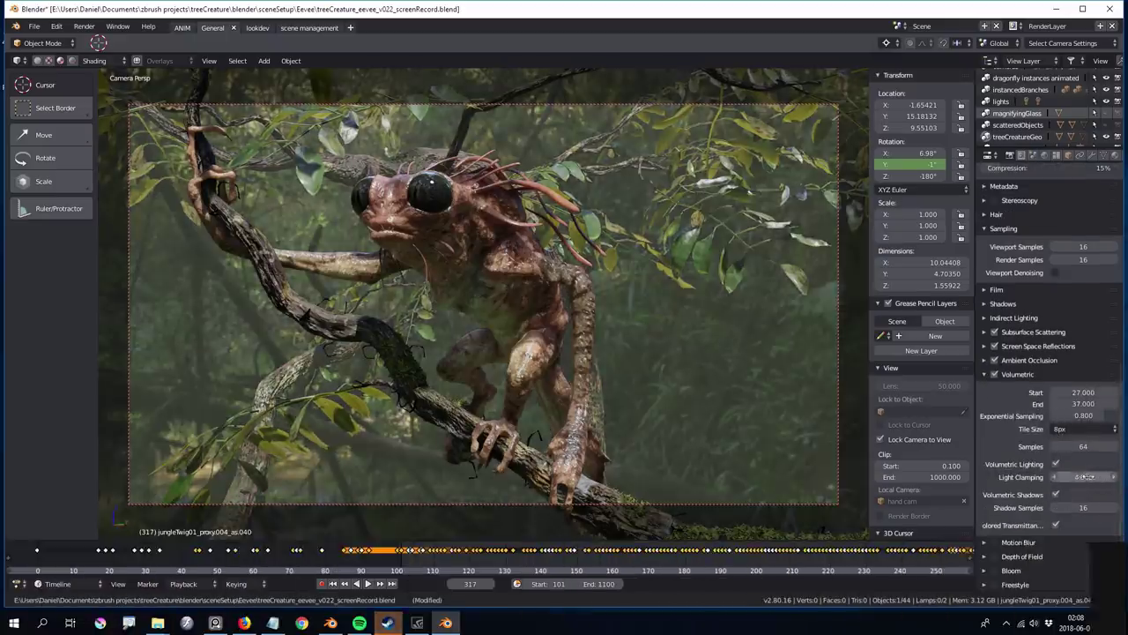
mouse_move(1083, 477)
left_mouse_down()
mouse_move(619, 468)
mouse_move(791, 466)
left_mouse_up()
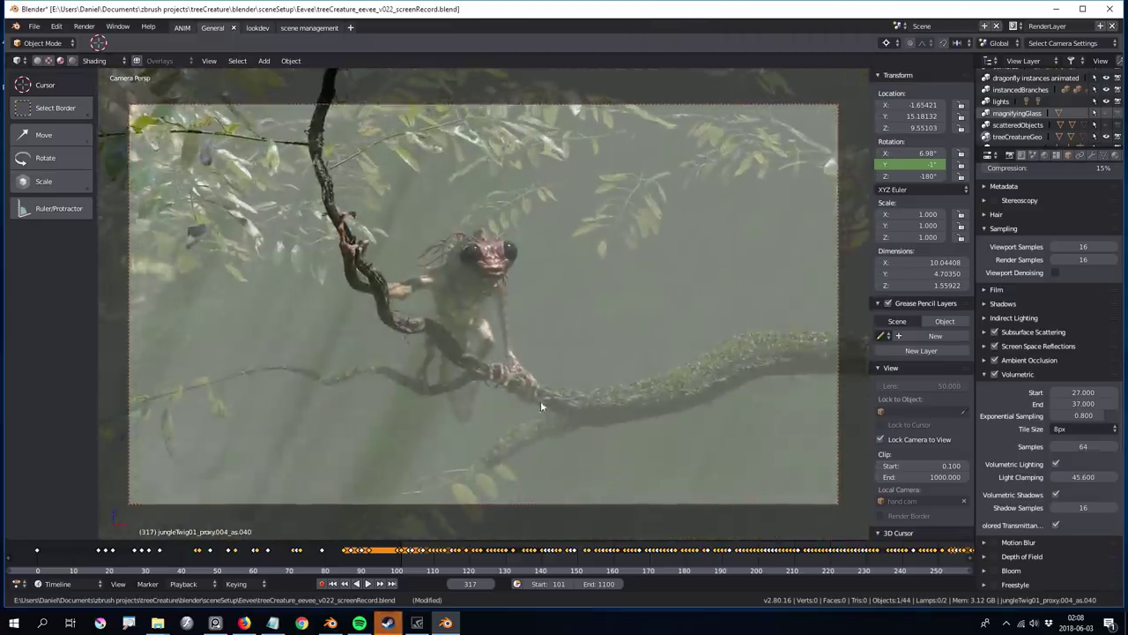
scroll(1002, 557, "up", 4)
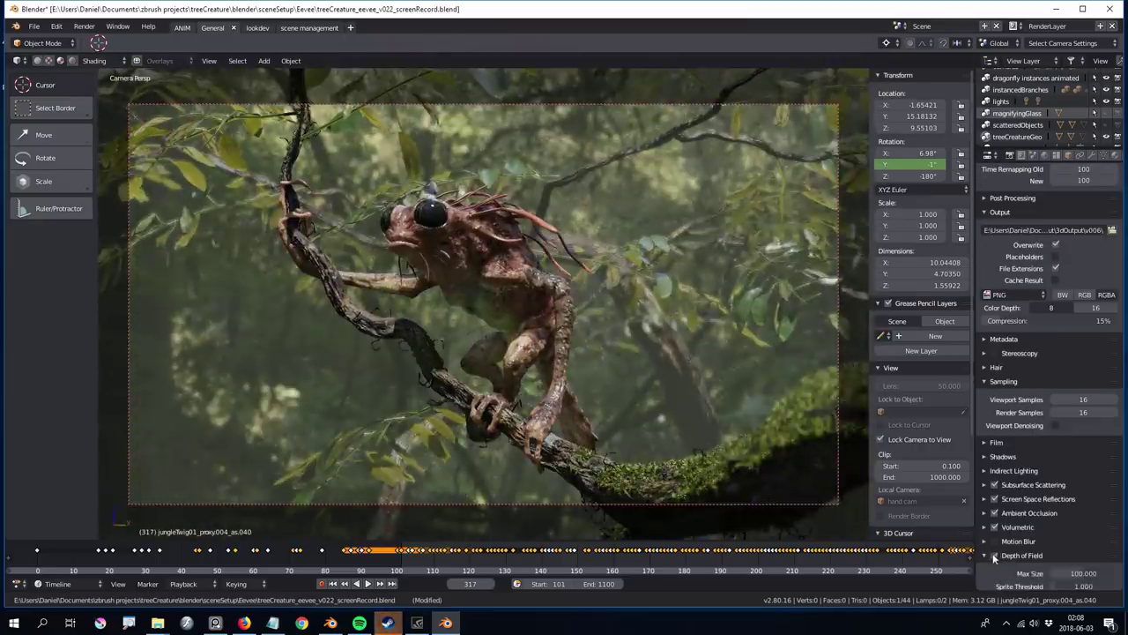
left_click(995, 556)
scroll(1015, 434, "down", 1)
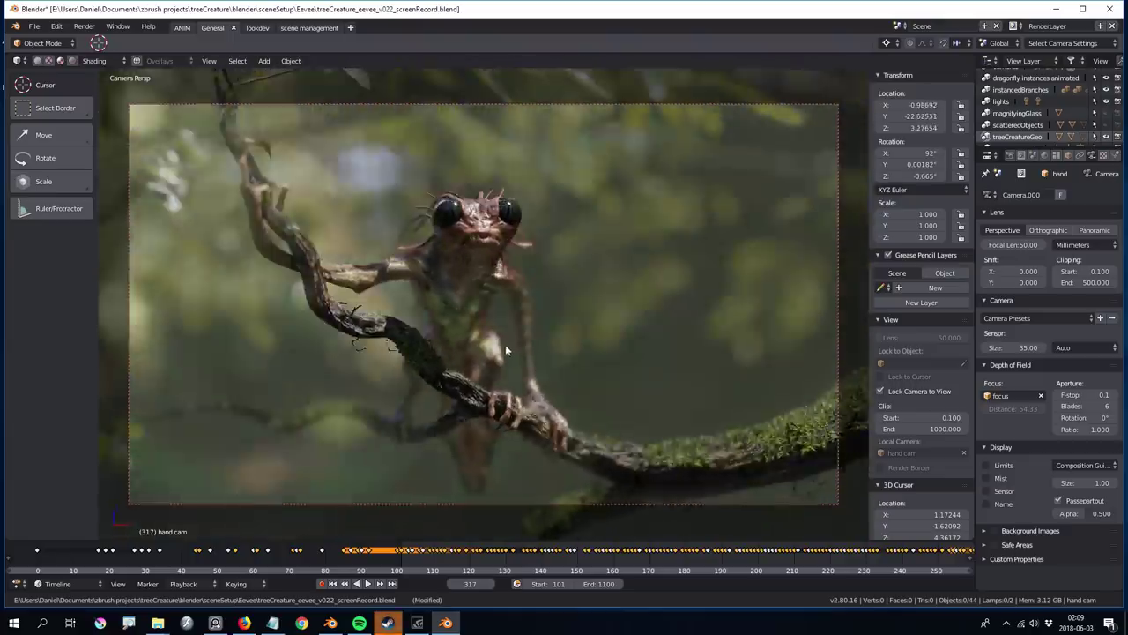
Step: Swing the hand cam around the creature, clear its DoF Focus object, and set focus distance 20
mouse_move(507, 341)
middle_mouse_down()
mouse_move(446, 431)
mouse_move(494, 414)
middle_mouse_up()
left_click(1041, 395)
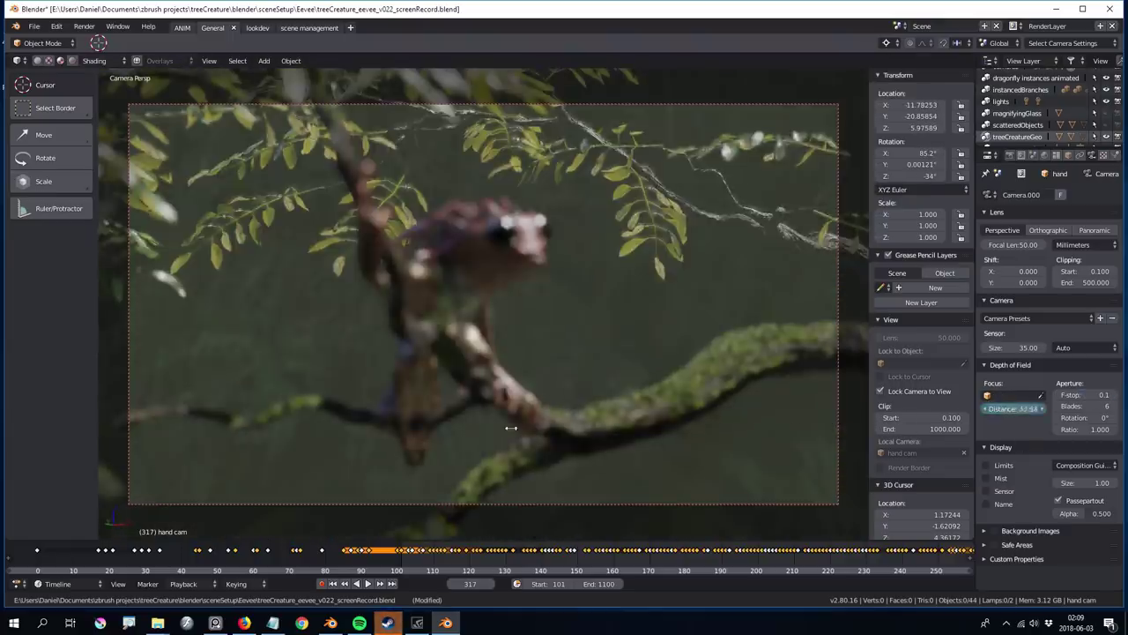
type("20")
key("Return")
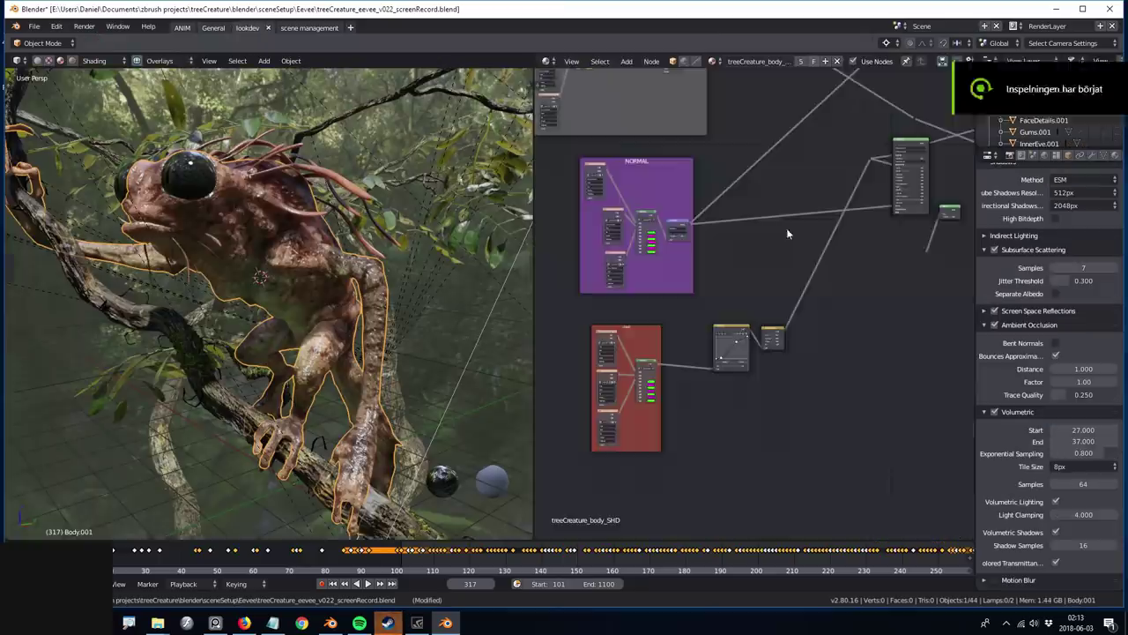
Step: Zoom the node editor into the body shader and bring up the Principled BSDF Base Color picker
scroll(788, 234, "up", 1)
scroll(791, 255, "up", 5)
scroll(793, 272, "up", 2)
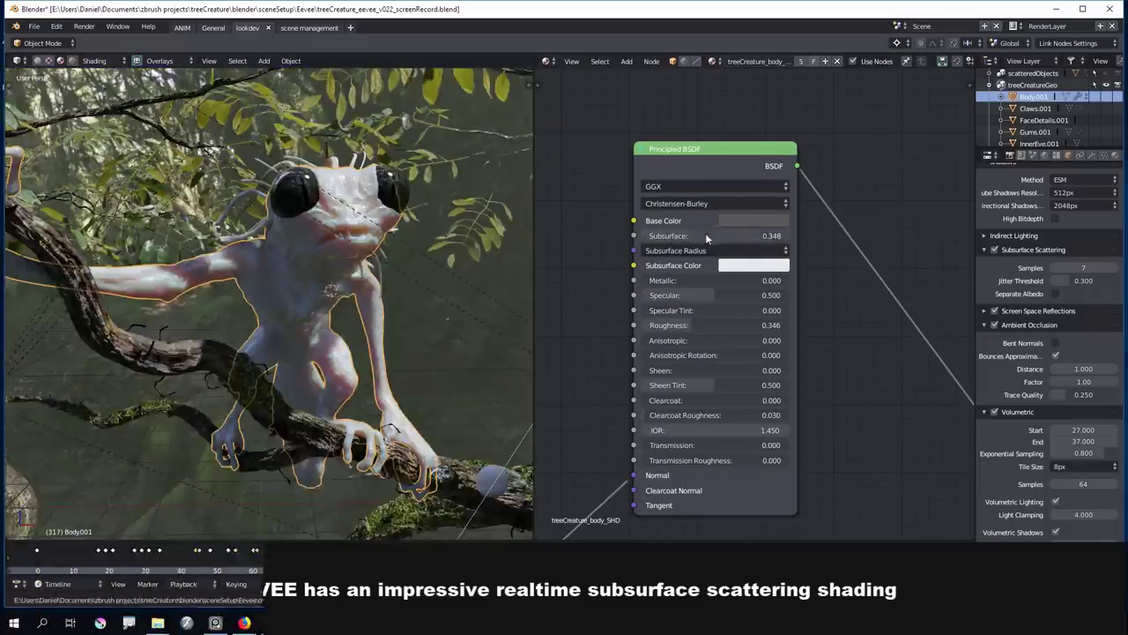
left_click(775, 221)
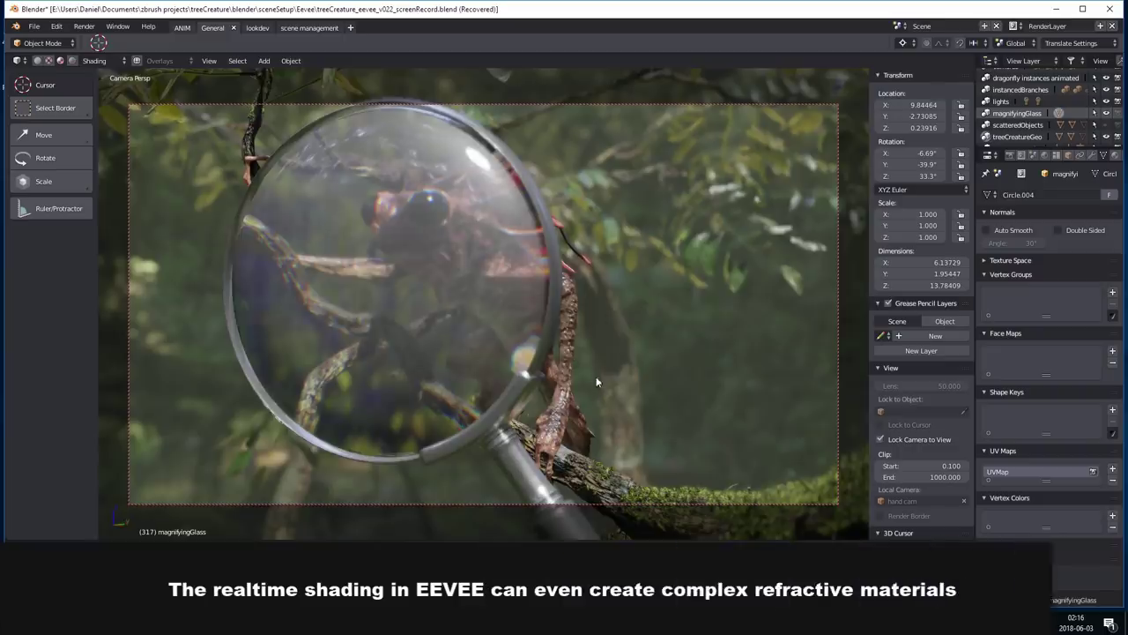
Step: Reframe the camera, then move the magnifying glass in front of the creature and tilt it
middle_click_drag(595, 381, 572, 312)
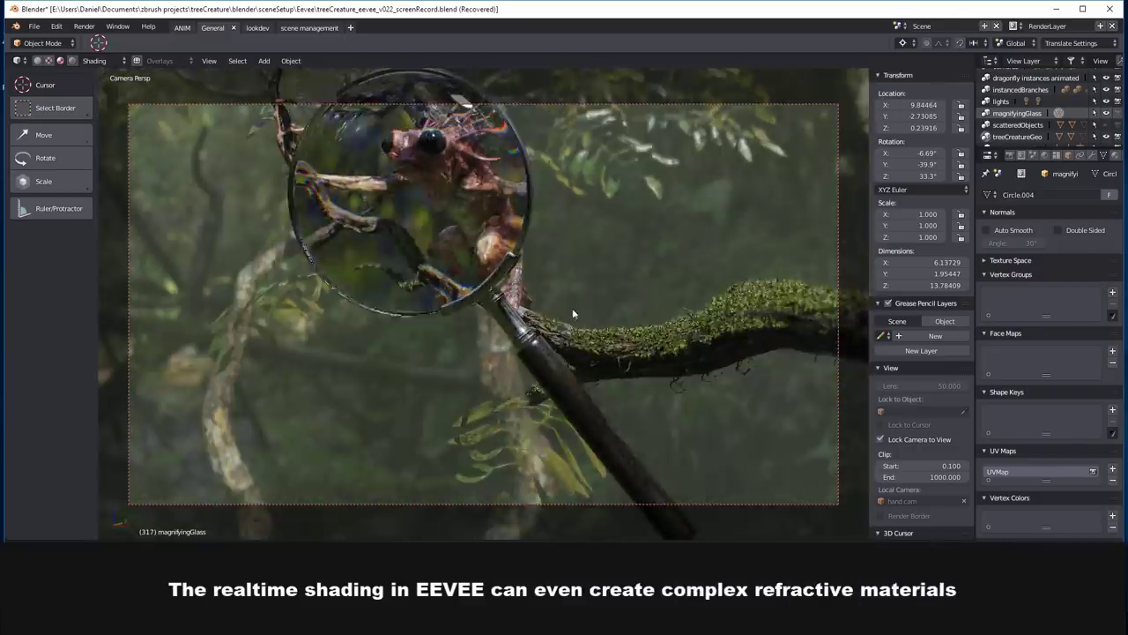
key("g")
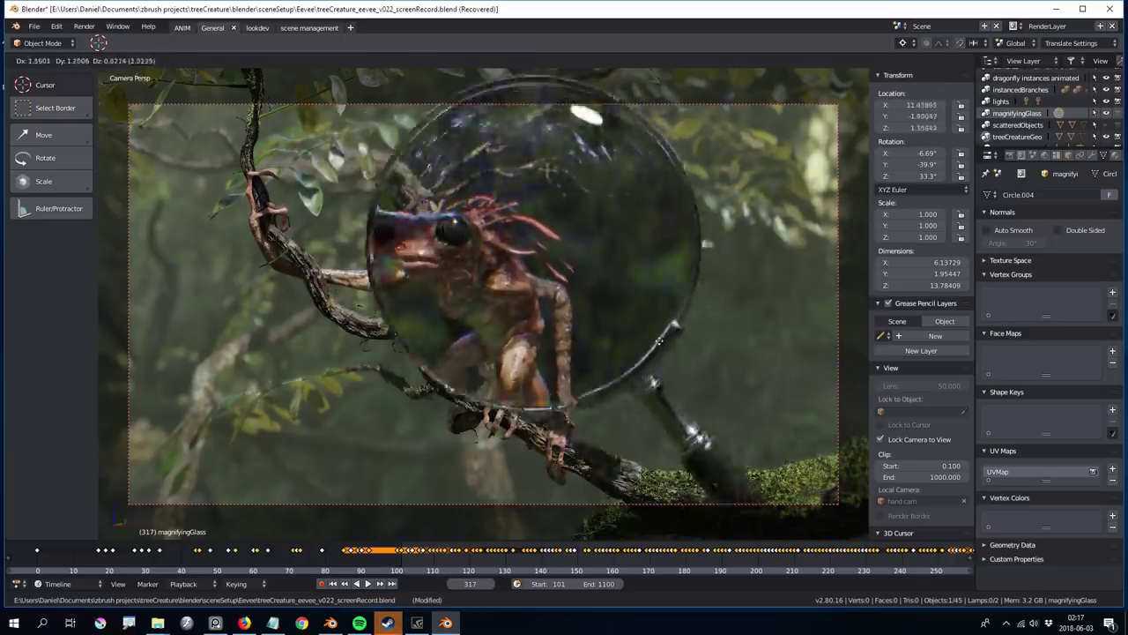
left_click(728, 371)
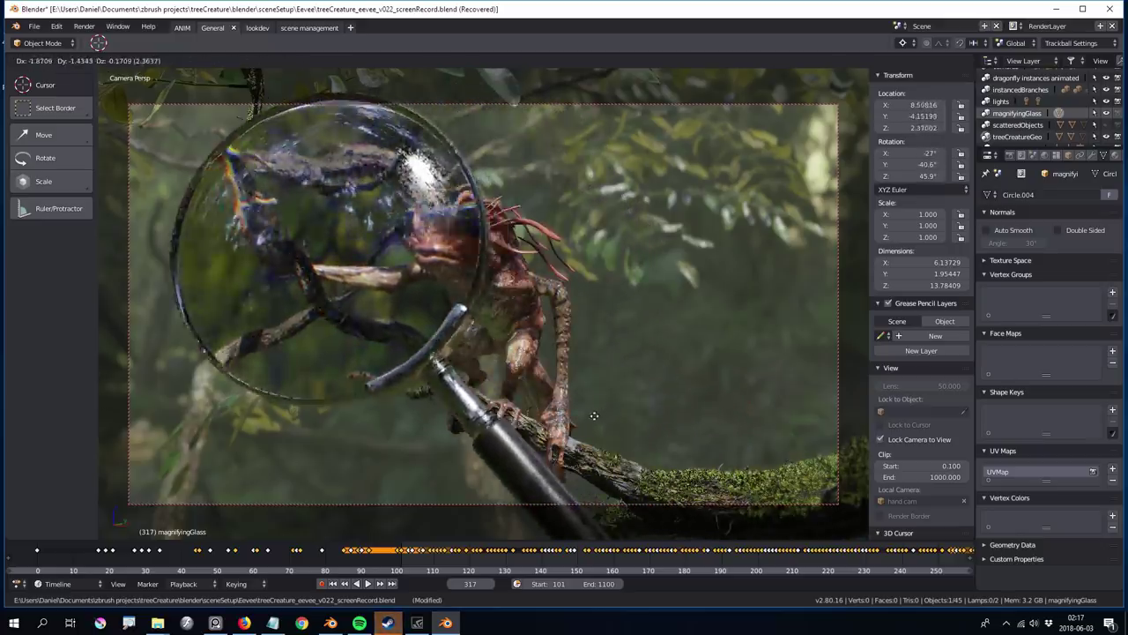
left_click(702, 407)
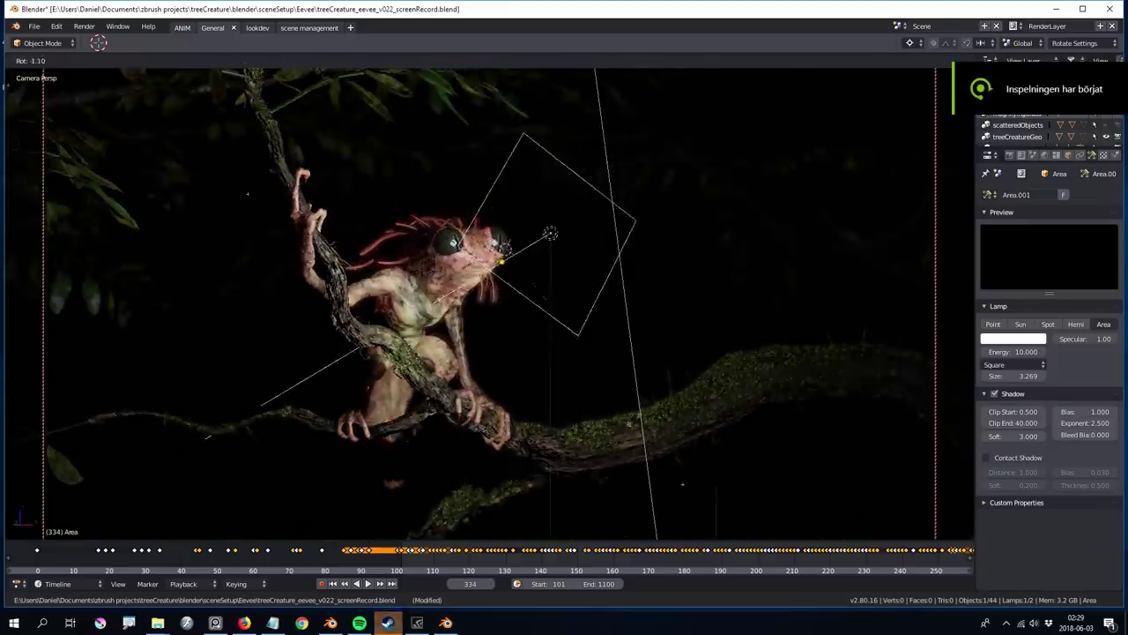
Step: Move and rotate the area light repeatedly until it hangs above the creature, beaming through the fog
key("r")
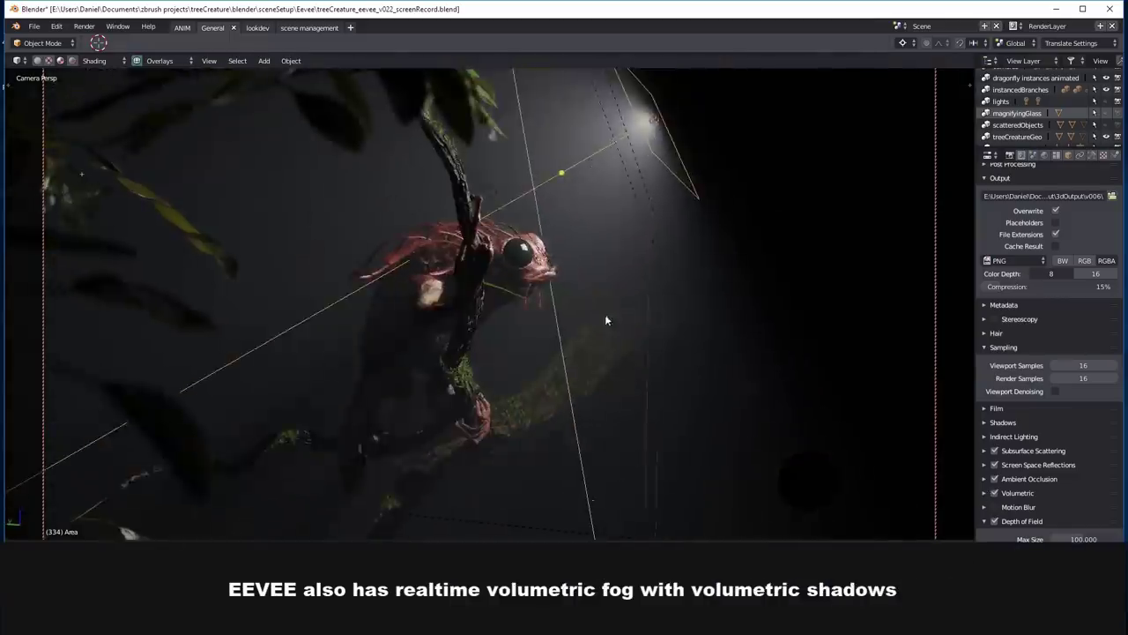
key("g")
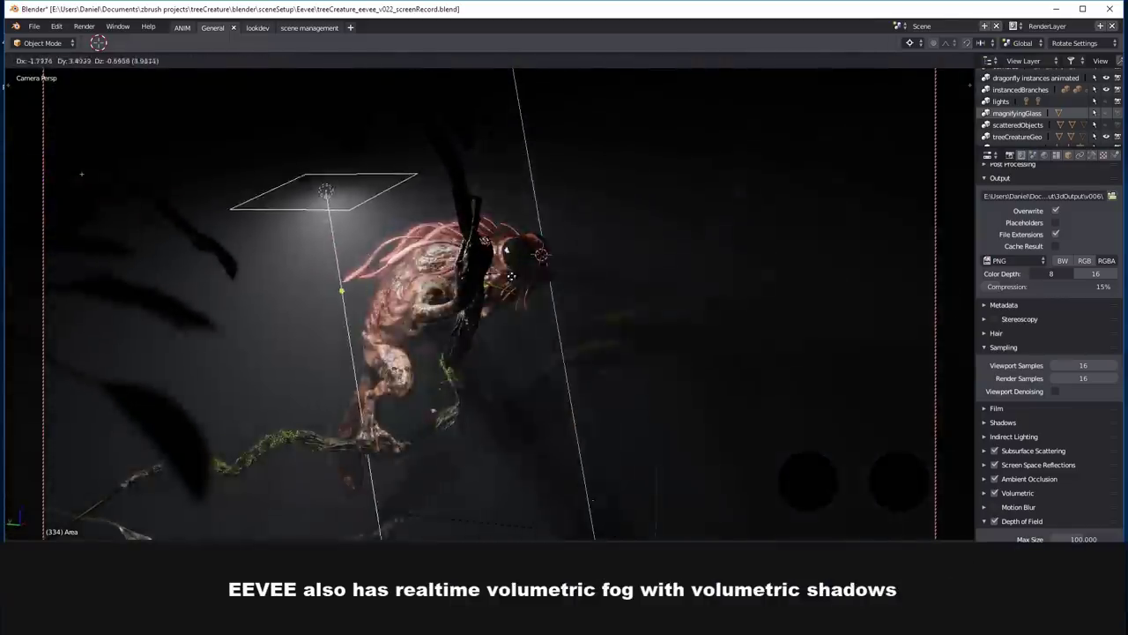
left_click(718, 274)
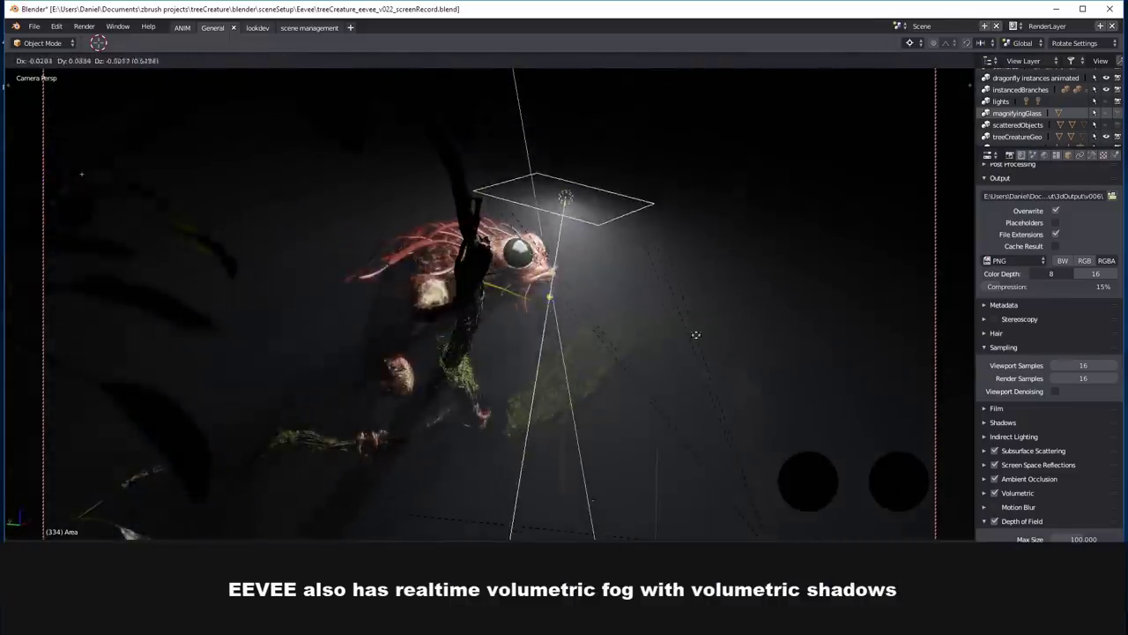
key("r")
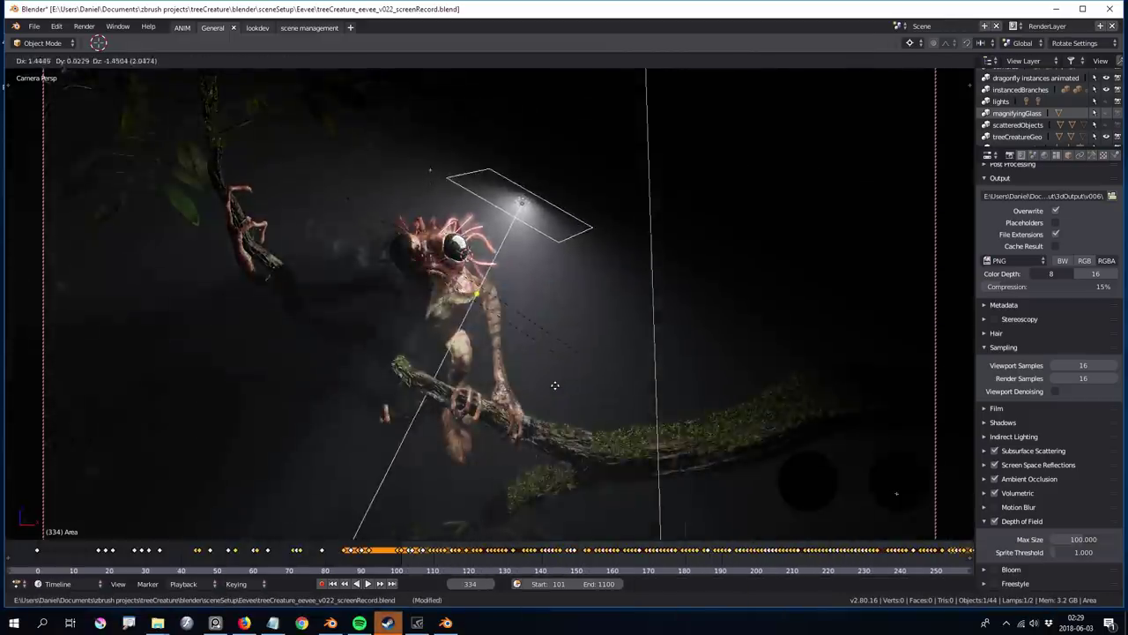
left_click(402, 368)
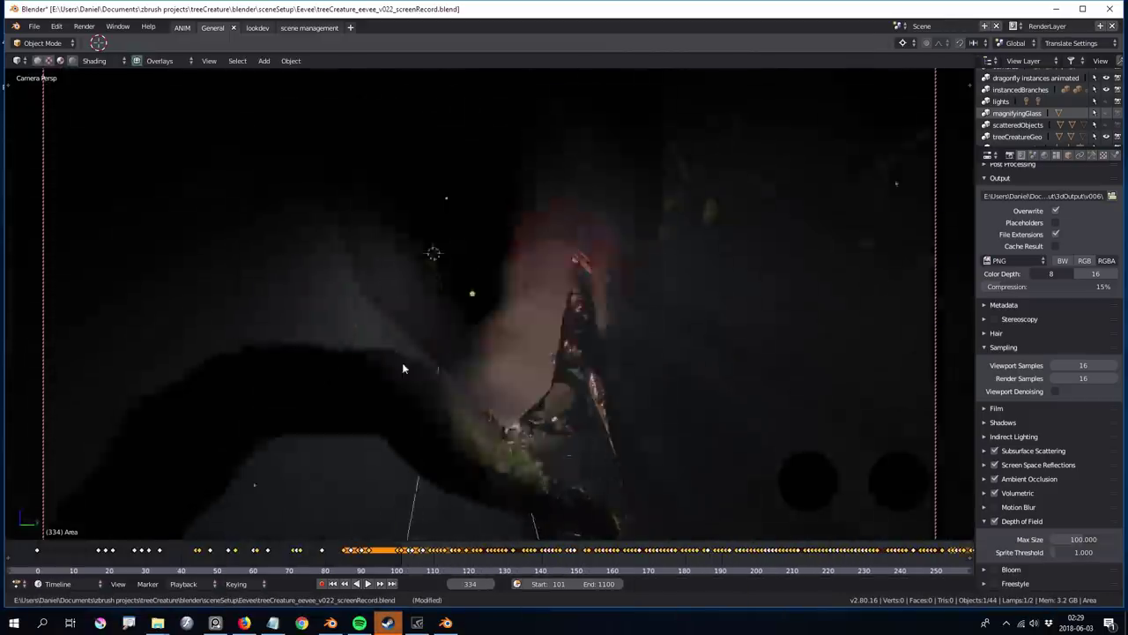
key("g")
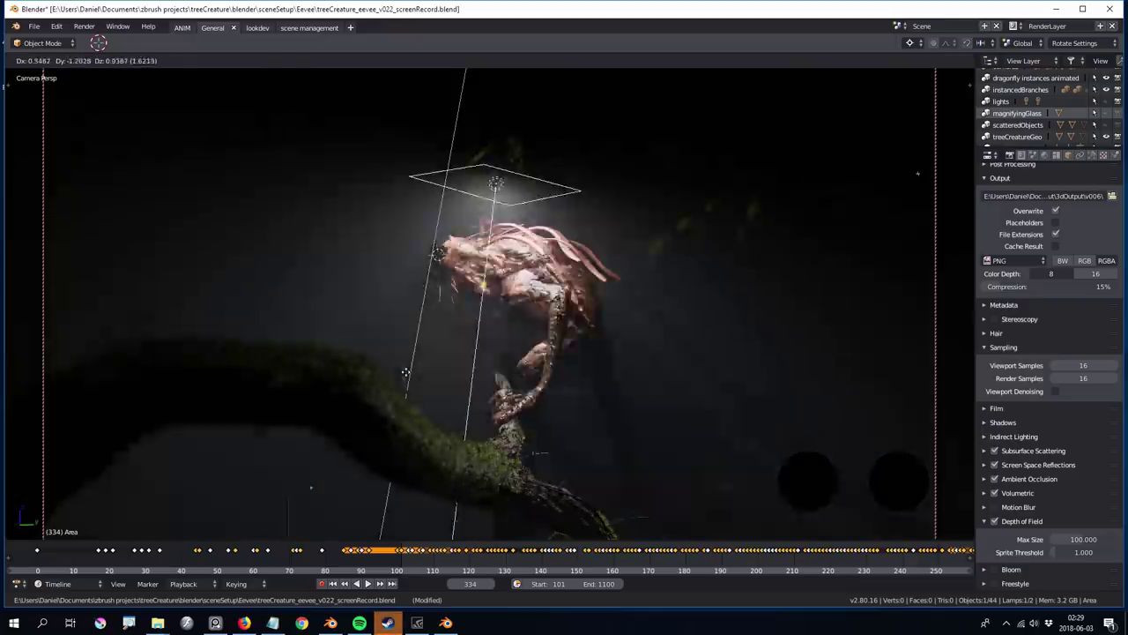
left_click(532, 388)
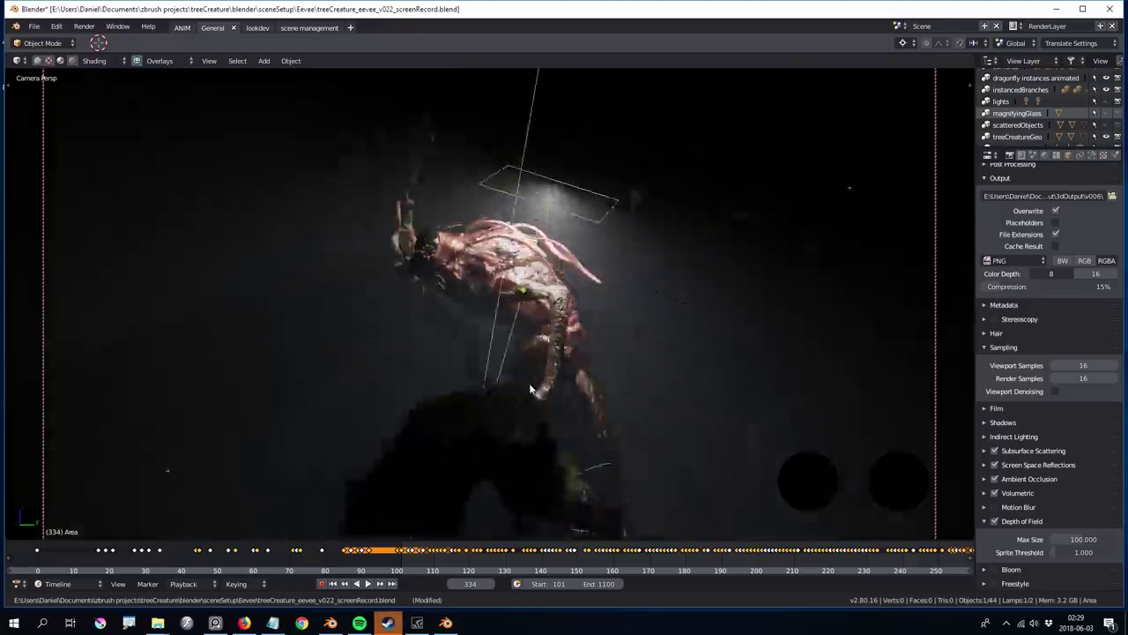
key("g")
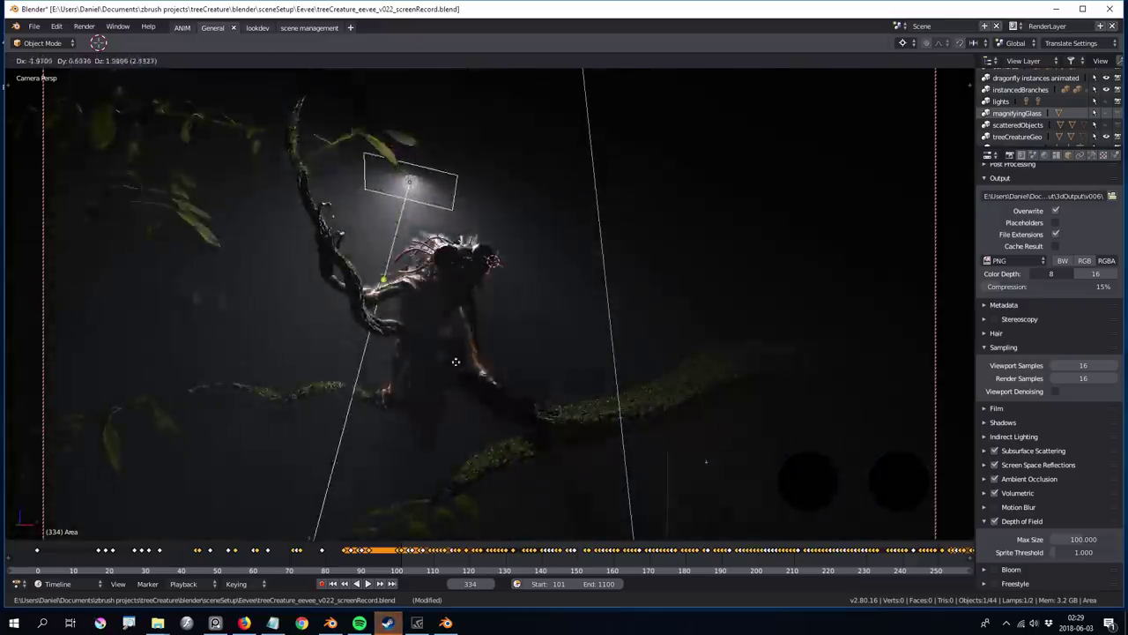